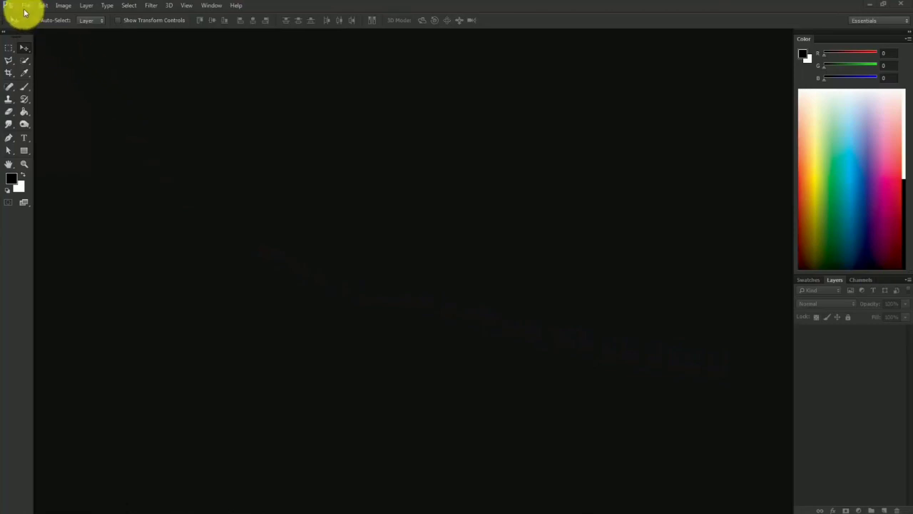
Create a new 1200 × 1200 pixel document
left_click(25, 6)
left_click(37, 17)
type("1200")
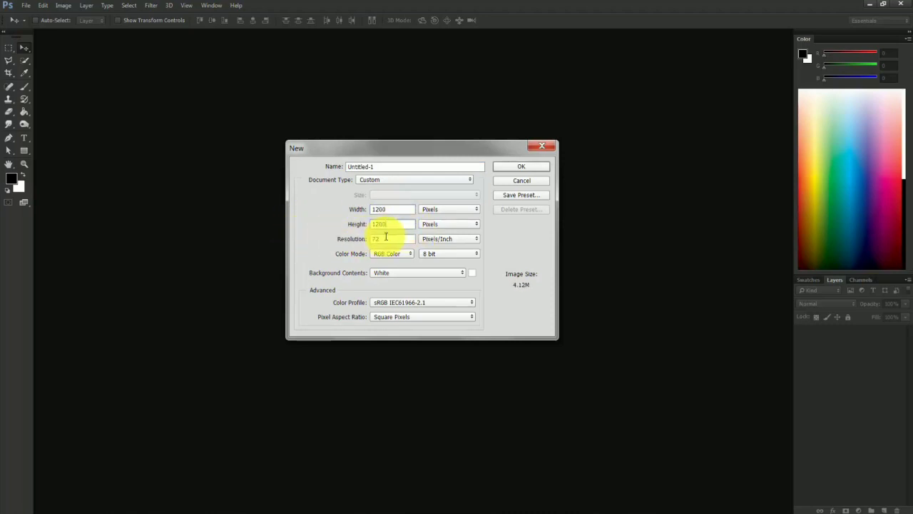
left_click(529, 168)
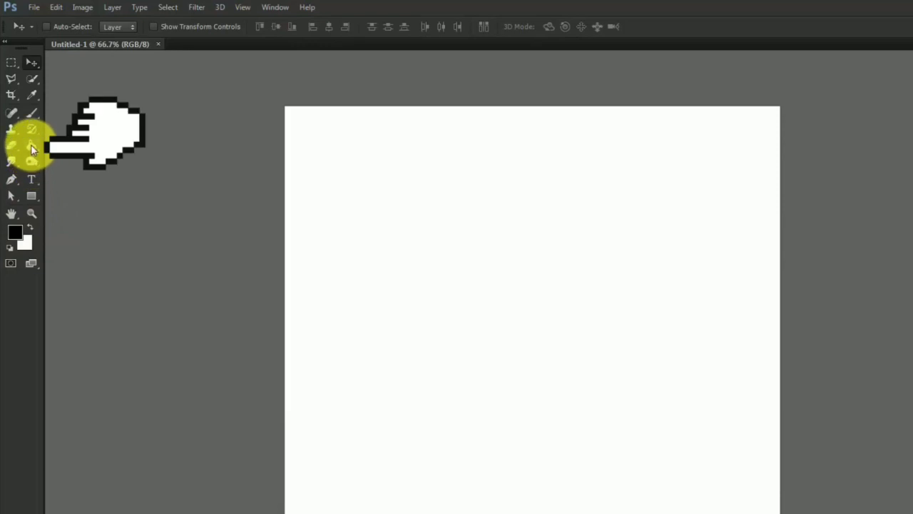
Fill the whole canvas with solid black using the Paint Bucket Tool
left_click(31, 144)
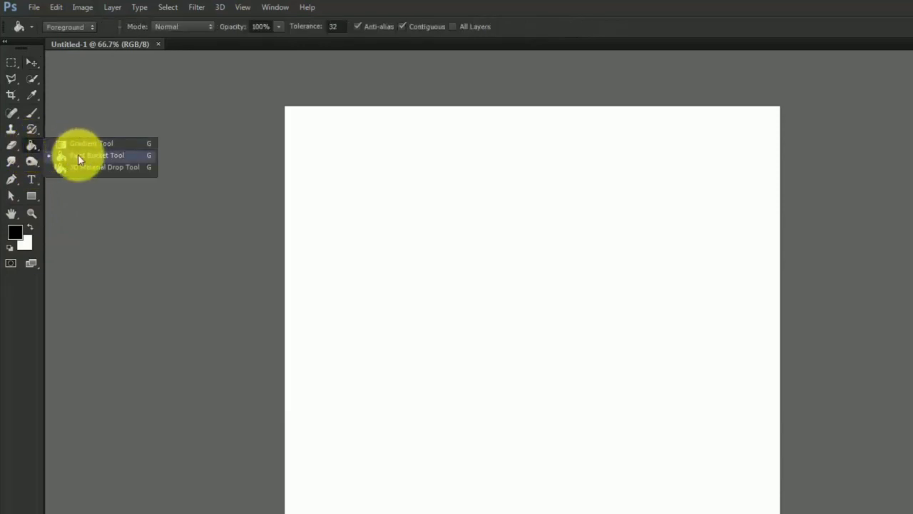
left_click(77, 155)
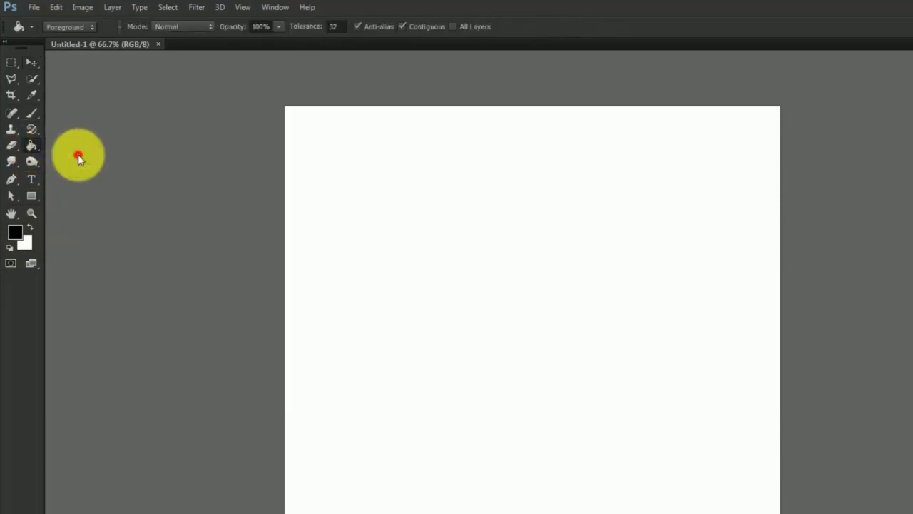
left_click(497, 288)
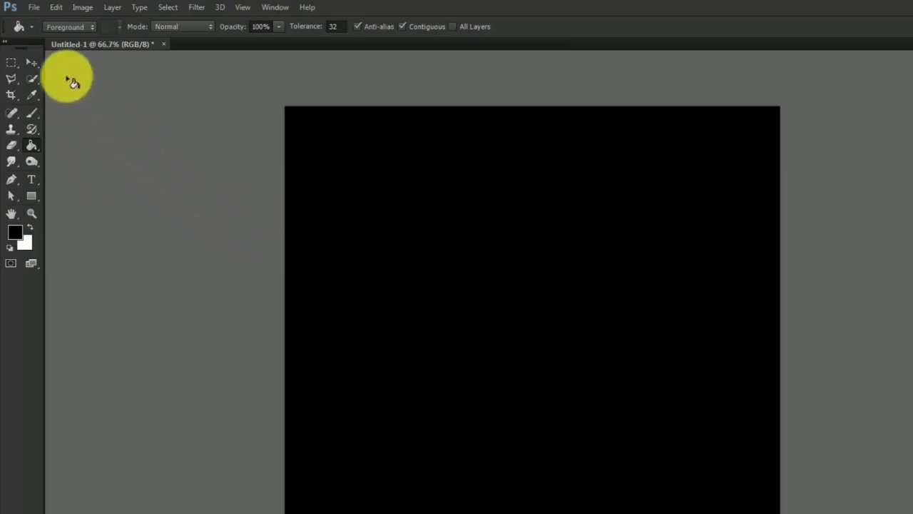
Place model.jpg as an embedded layer, scaled to about 118% to fill the canvas height
left_click(33, 7)
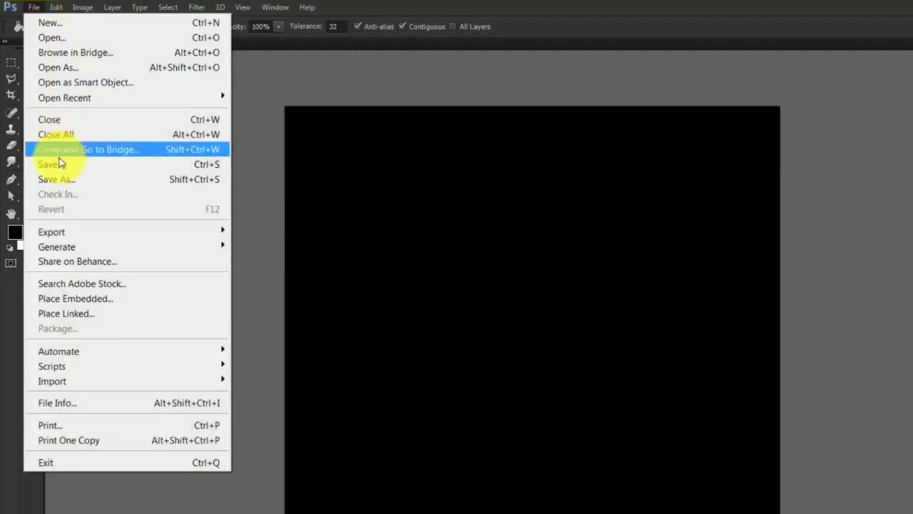
left_click(97, 298)
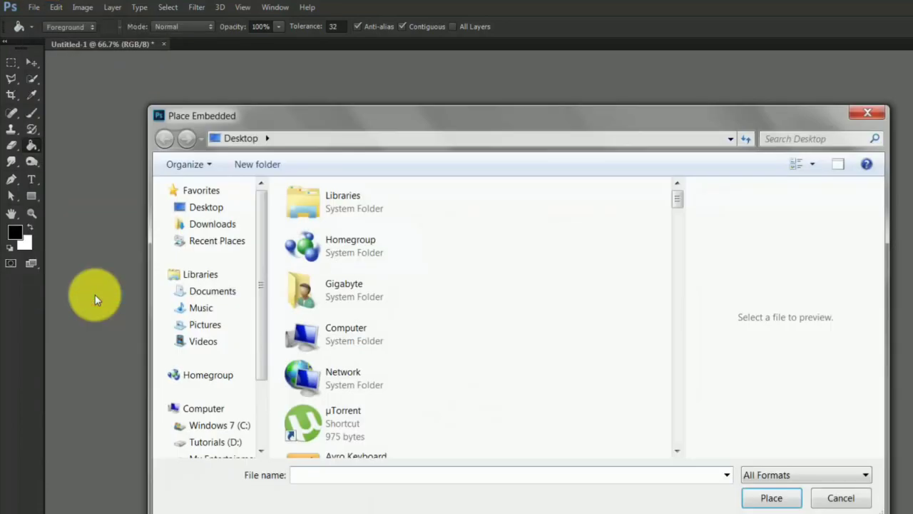
type("mo")
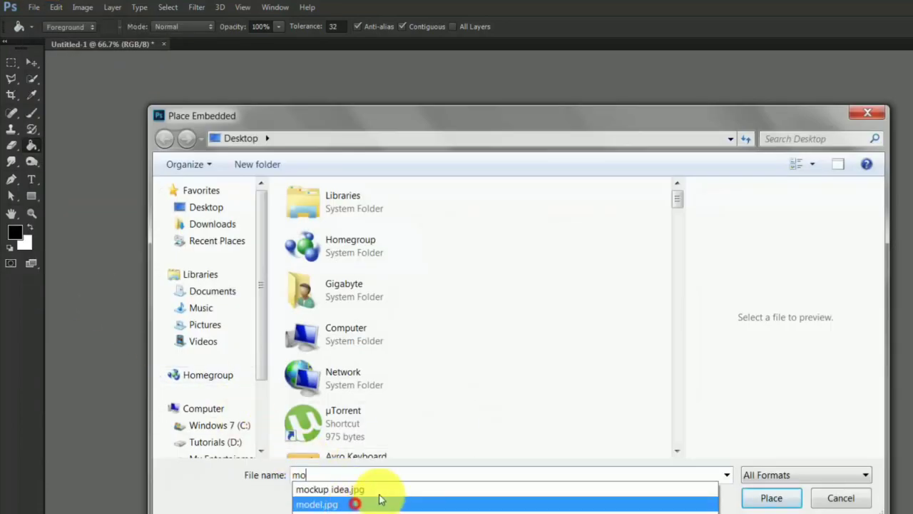
left_click(356, 503)
left_click(777, 502)
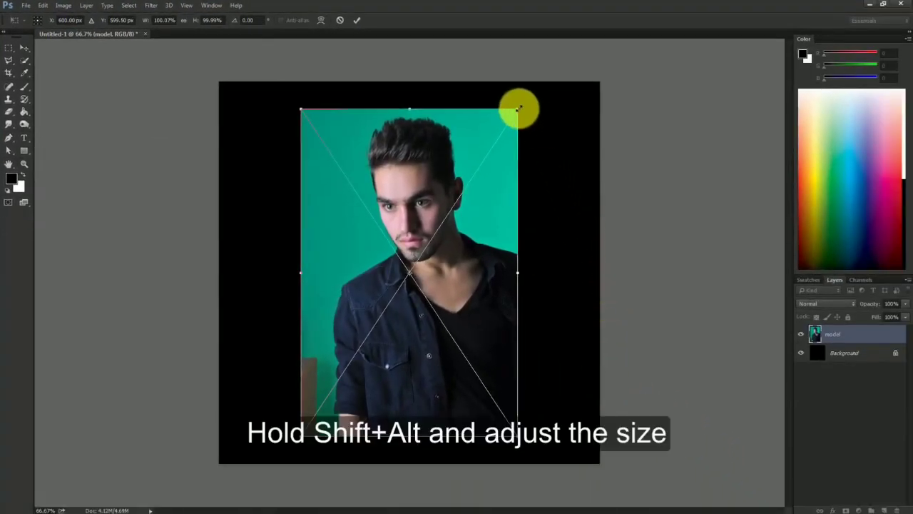
left_click_drag(518, 108, 534, 76)
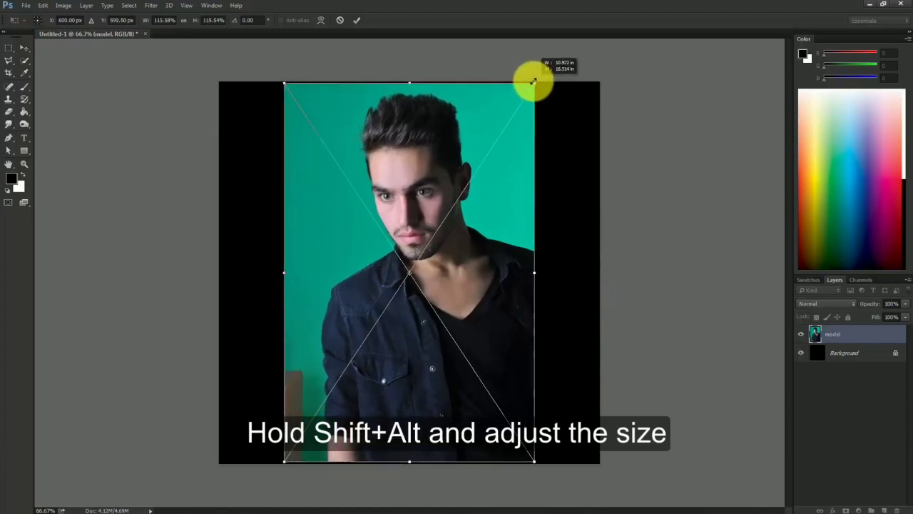
left_click(357, 23)
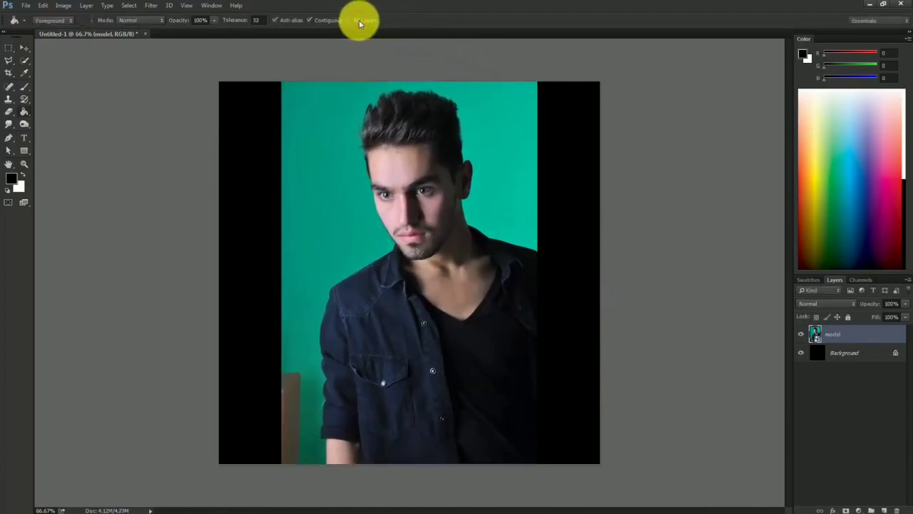
Rasterize the model layer, then Quick Select the teal backdrop at brush size 40 and delete it
right_click(841, 335)
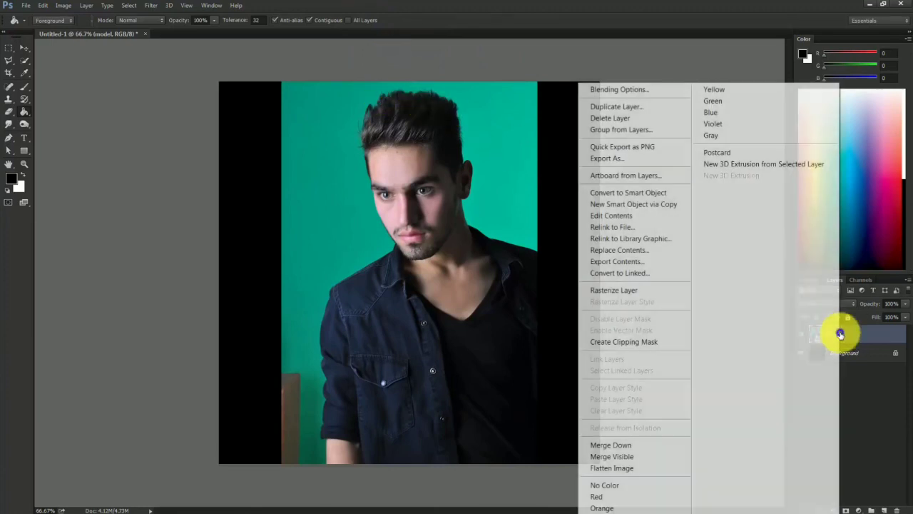
left_click(629, 293)
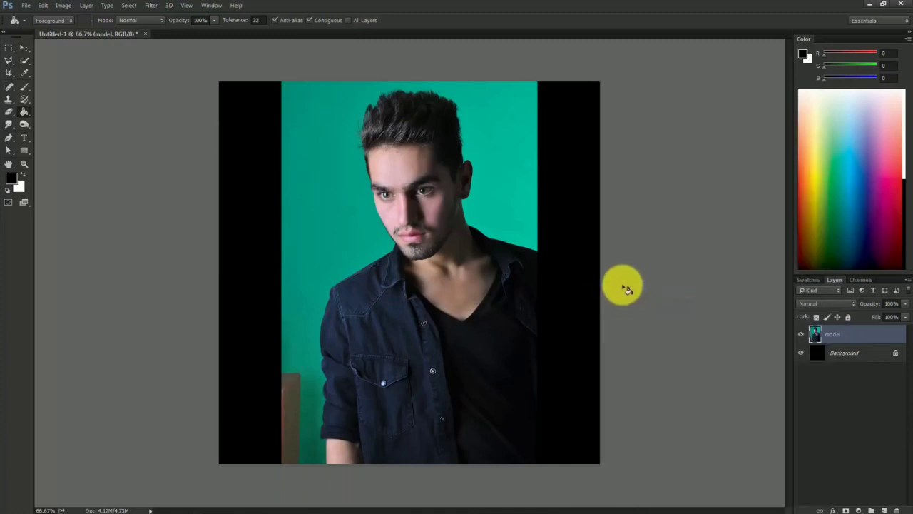
left_click(24, 60)
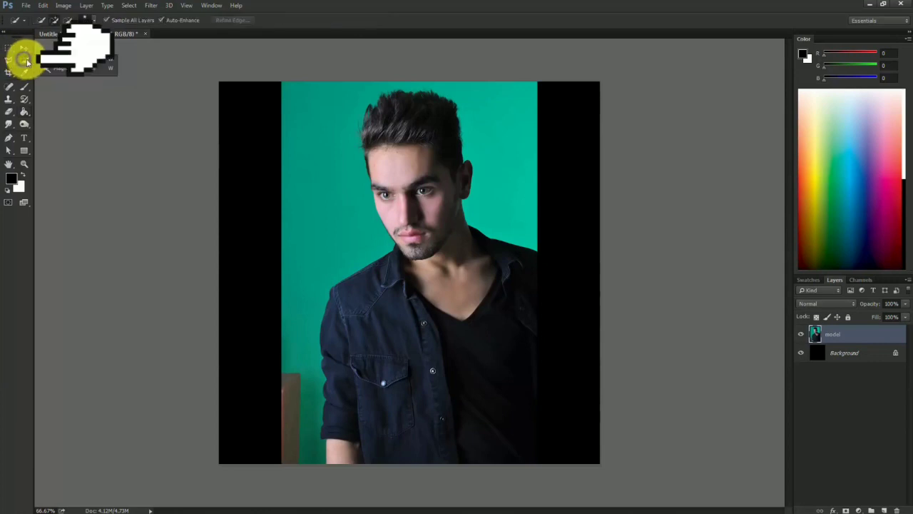
left_click(65, 63)
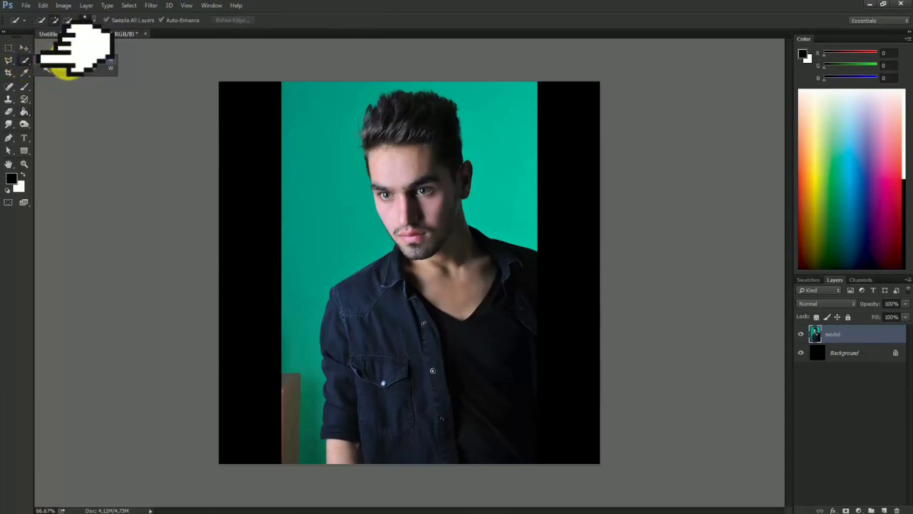
left_click(55, 21)
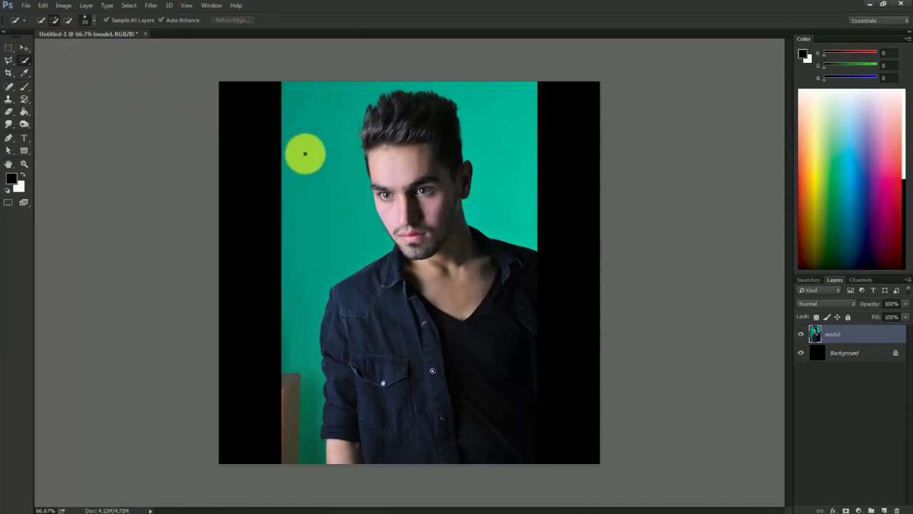
key("bracketright")
key("bracketright")
mouse_move(305, 129)
left_mouse_down()
mouse_move(304, 171)
mouse_move(502, 118)
left_mouse_up()
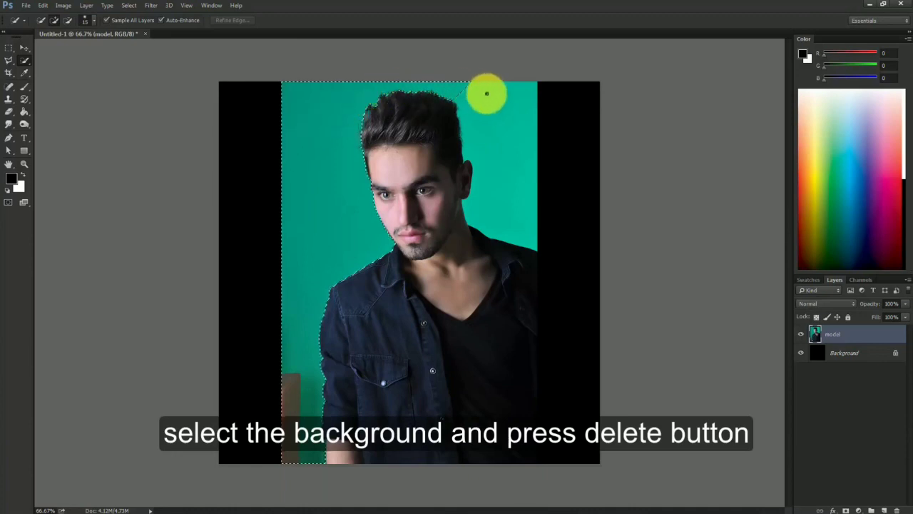
left_click_drag(501, 131, 309, 161)
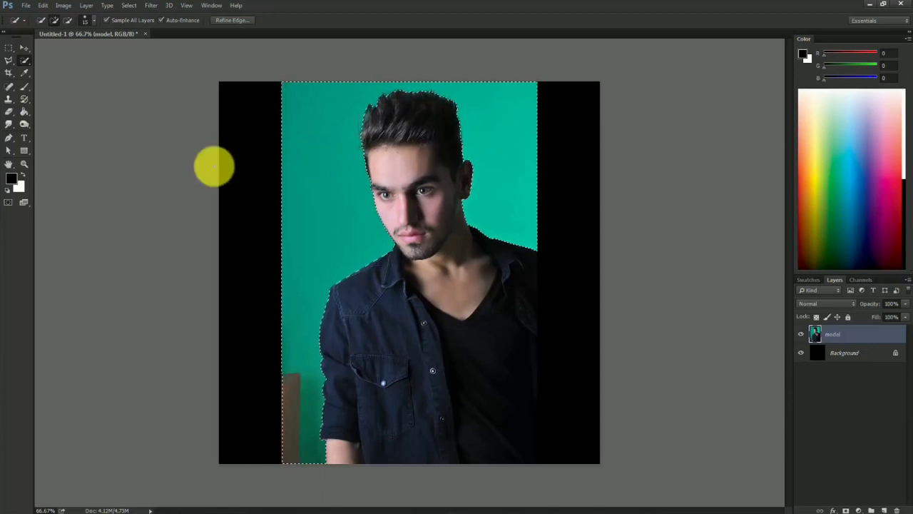
key("Delete")
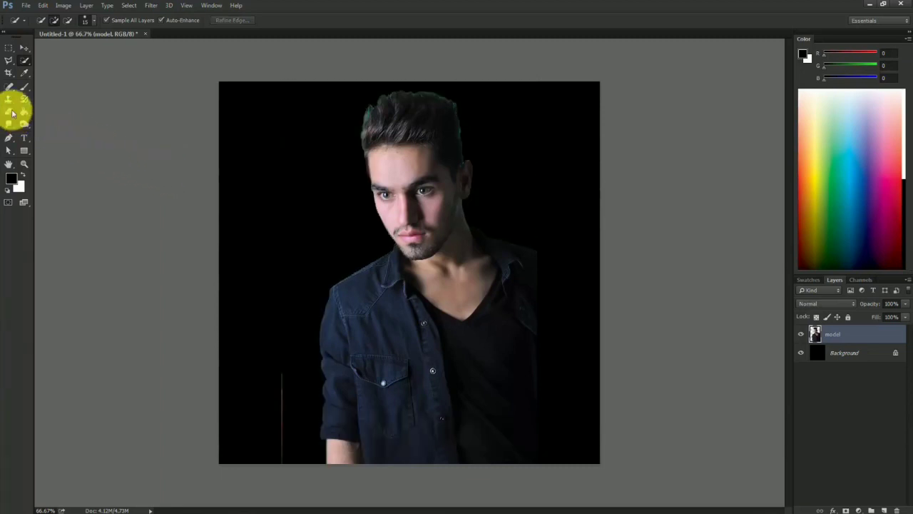
Erase the stray thin vertical line at lower left with the standard Eraser Tool
left_click(12, 112)
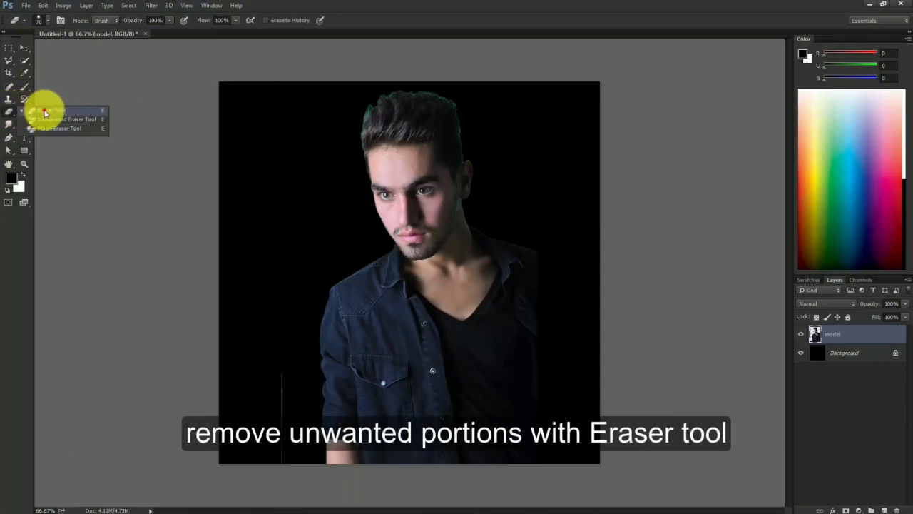
left_click(44, 112)
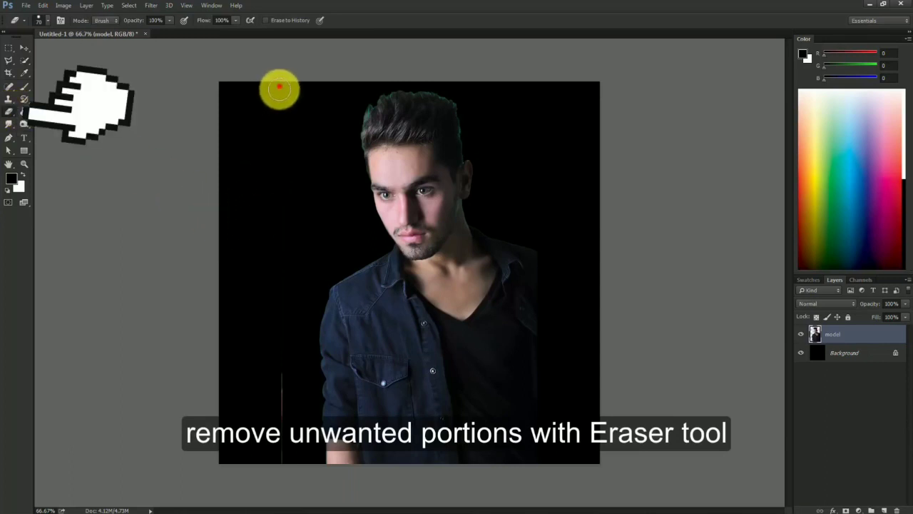
left_click(274, 388)
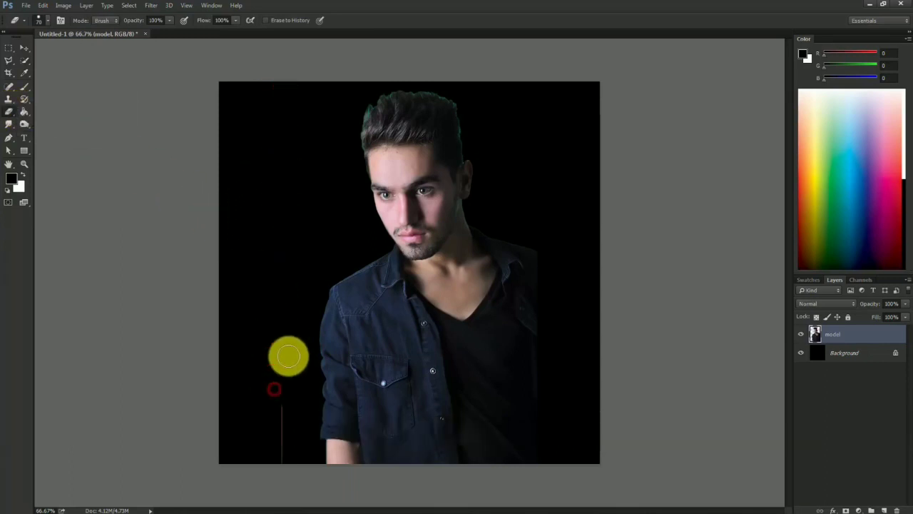
left_click_drag(281, 403, 281, 462)
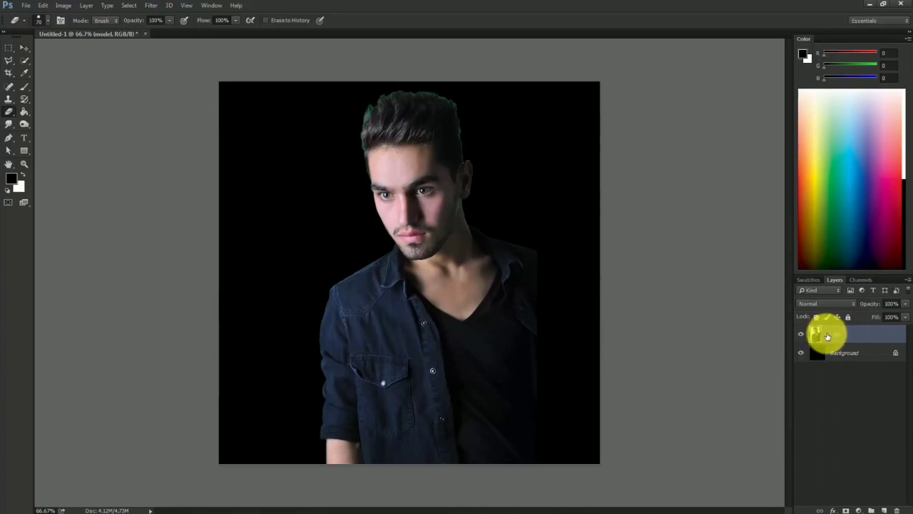
Add a layer mask to the model layer and pick a 250 px soft round brush at 0% hardness
left_click(846, 509)
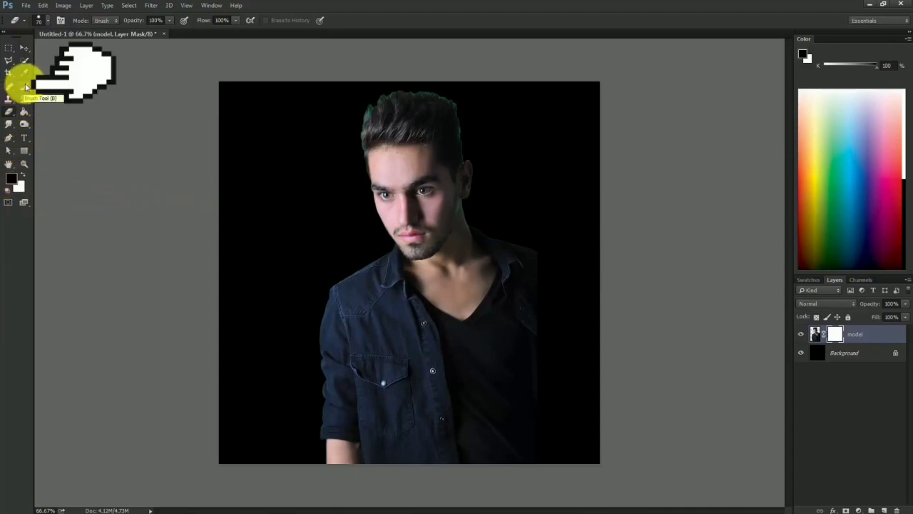
left_click(25, 86)
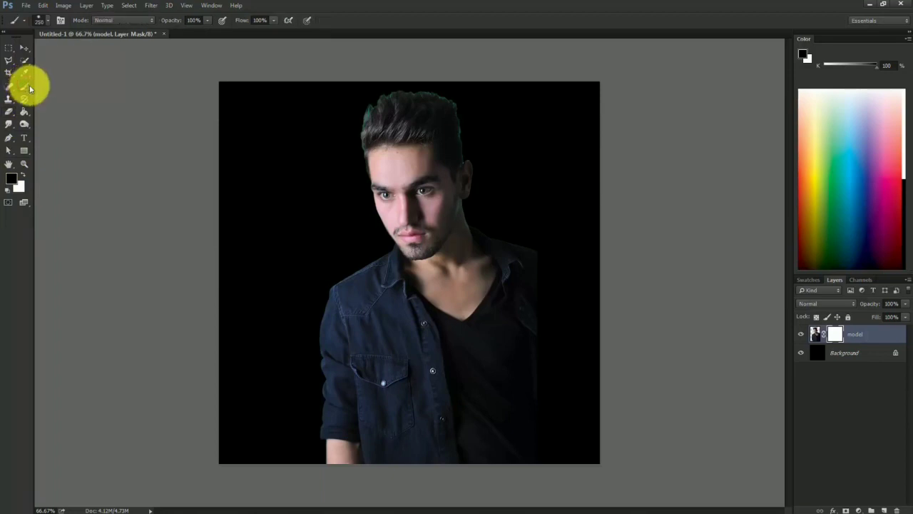
right_click(270, 190)
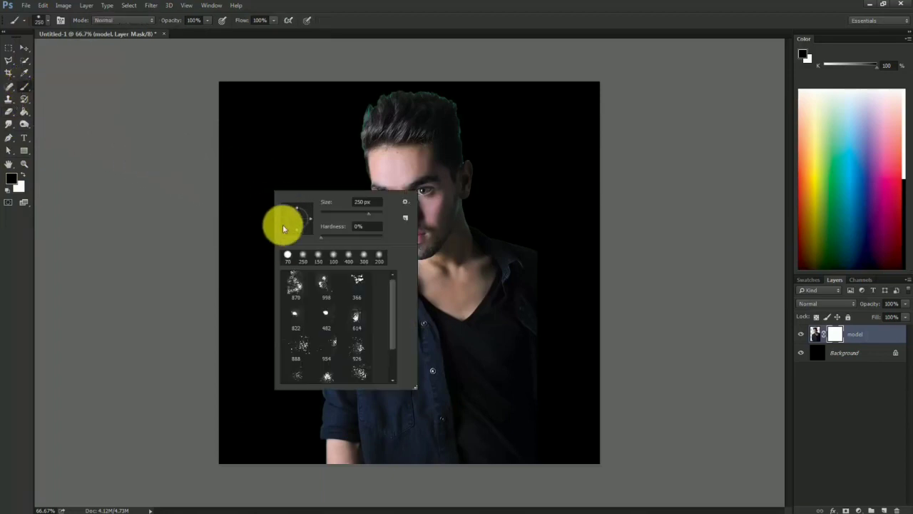
left_click(303, 258)
double_click(362, 226)
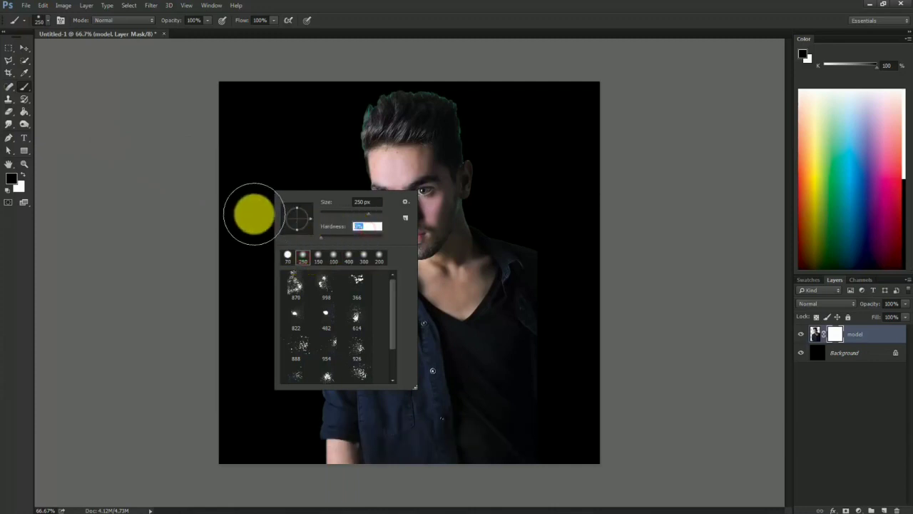
left_click(272, 159)
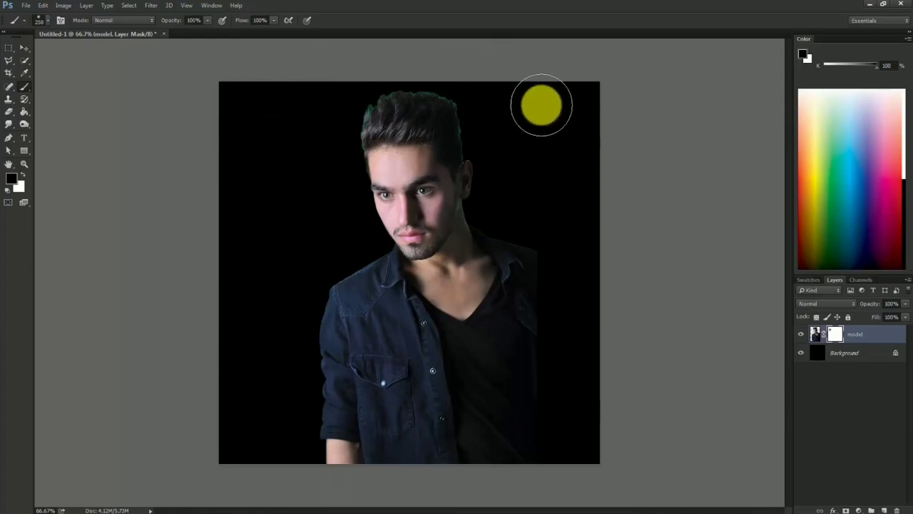
Paint black on the mask to fade the hair top and both sides into darkness, using a 400 px brush
left_click_drag(533, 118, 494, 86)
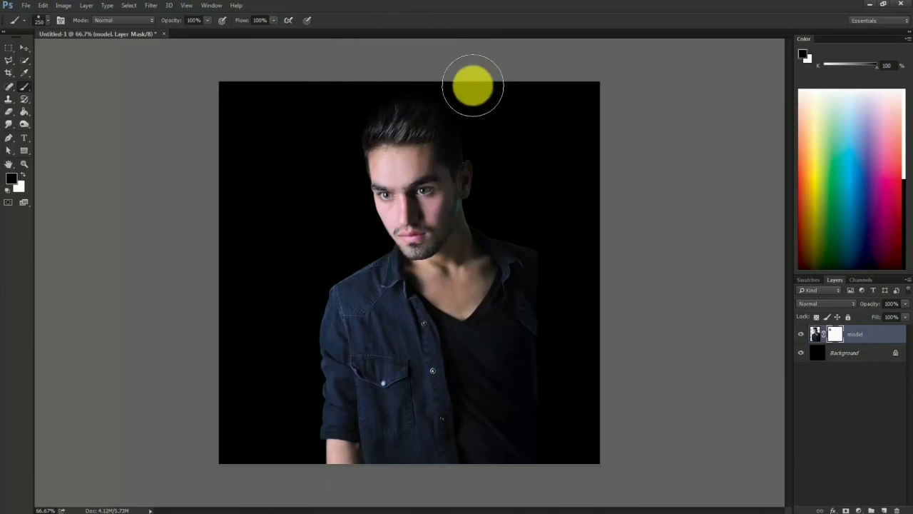
mouse_move(472, 86)
left_mouse_down()
mouse_move(509, 136)
mouse_move(568, 160)
left_mouse_up()
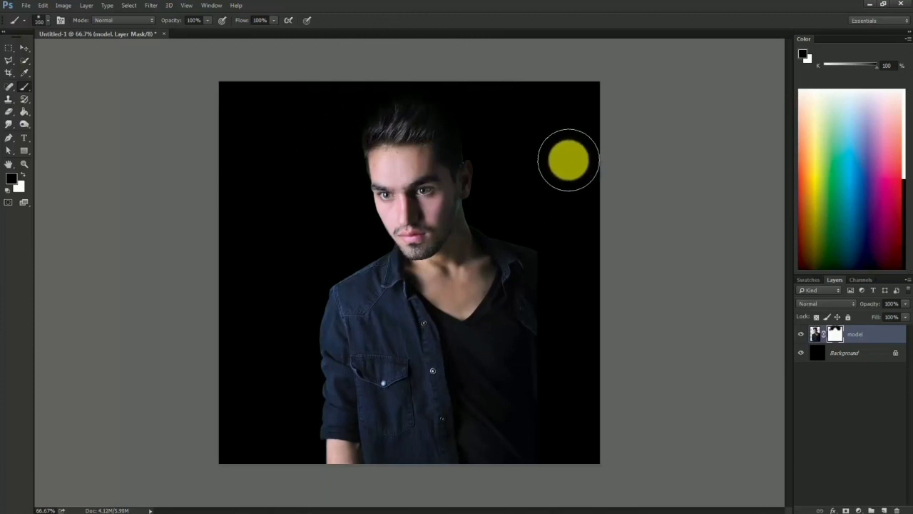
key("bracketright")
key("bracketright")
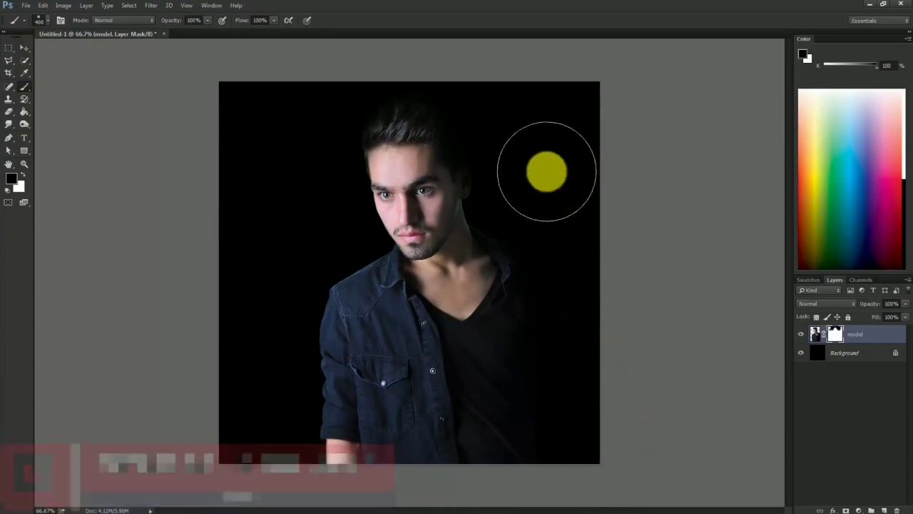
left_click_drag(545, 177, 616, 411)
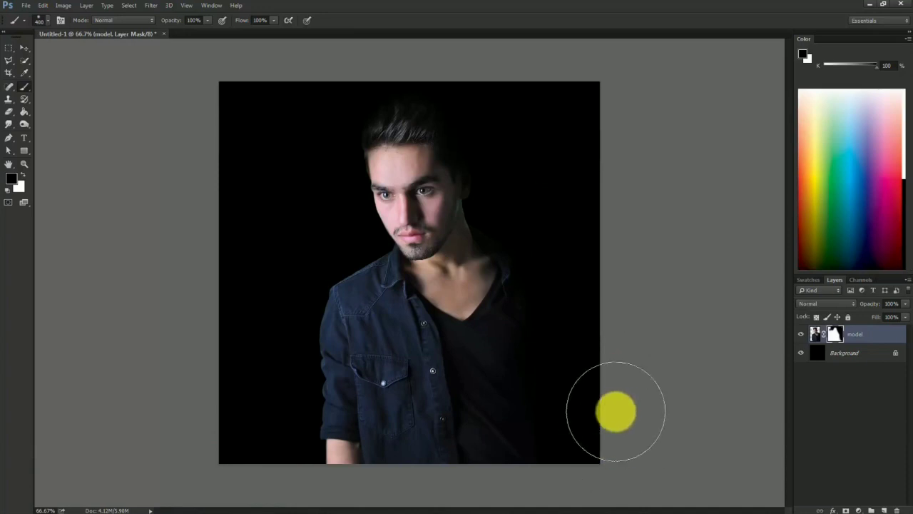
left_click(241, 287)
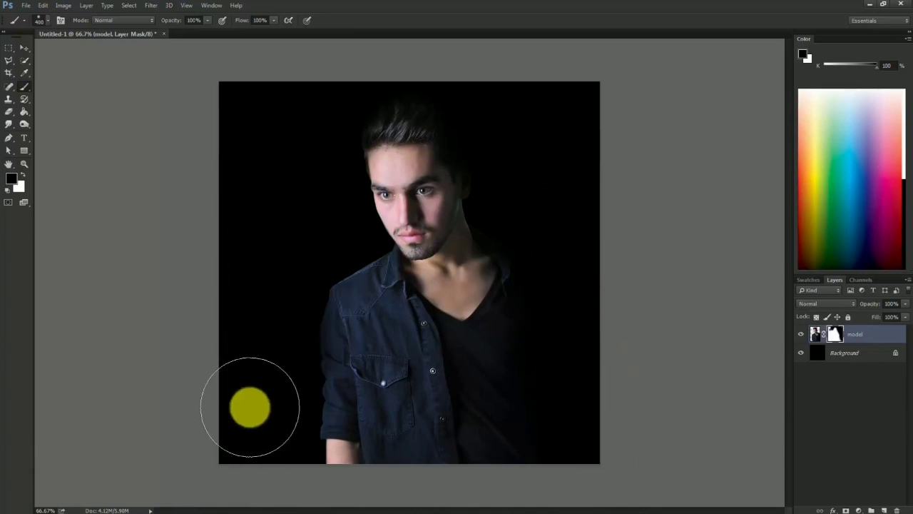
left_click_drag(249, 406, 292, 86)
left_click(531, 108)
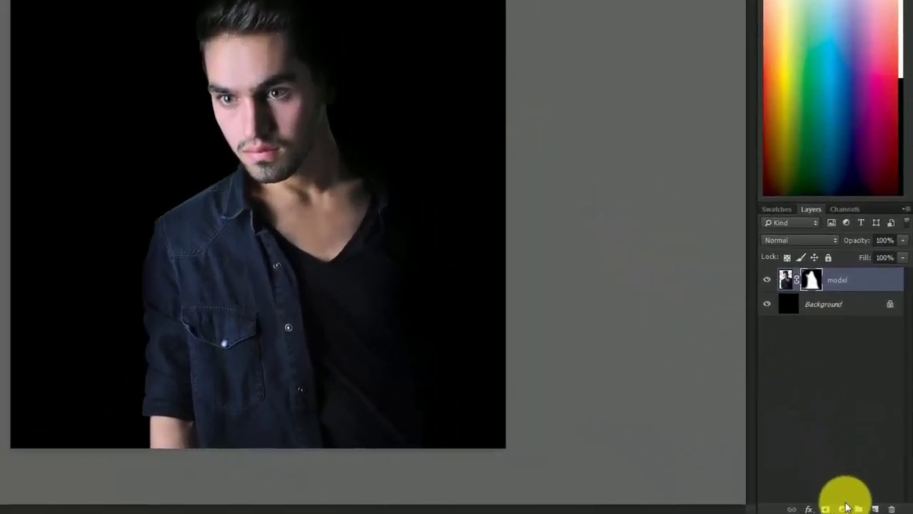
Add a Hue/Saturation adjustment layer with Saturation lowered to -74
left_click(844, 507)
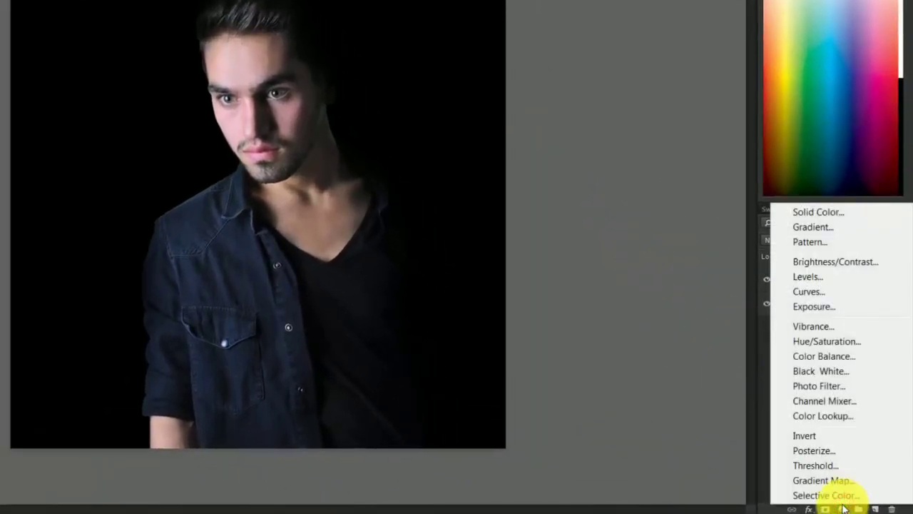
left_click(839, 344)
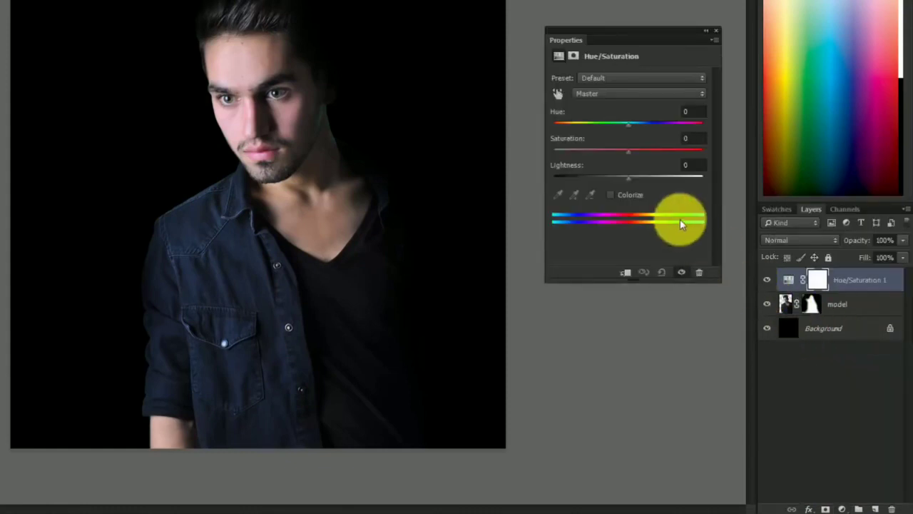
left_click_drag(630, 153, 572, 156)
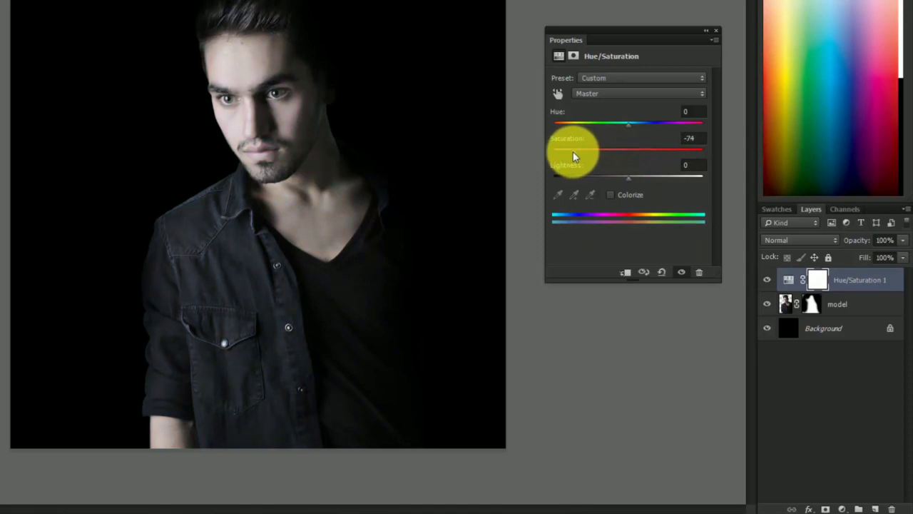
left_click(715, 31)
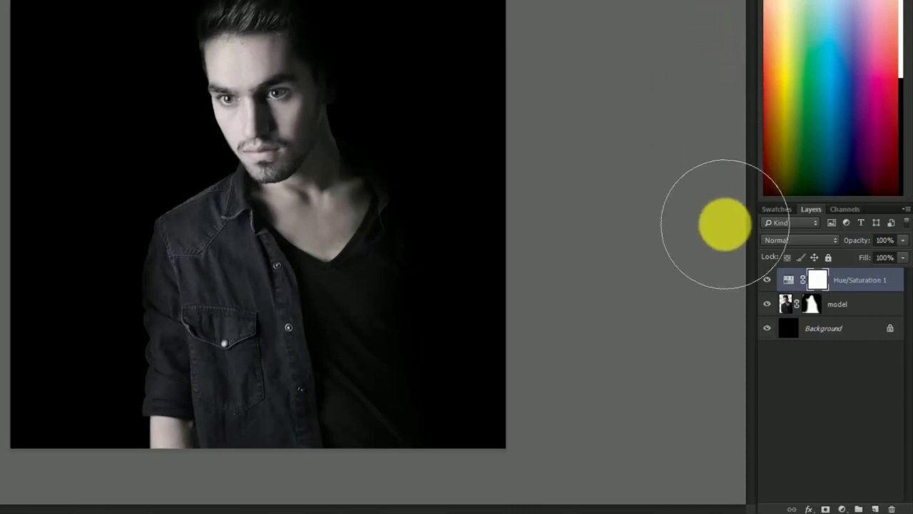
Add a black-to-white Gradient Map layer in Soft Light, hiding it to compare the effect
left_click(843, 508)
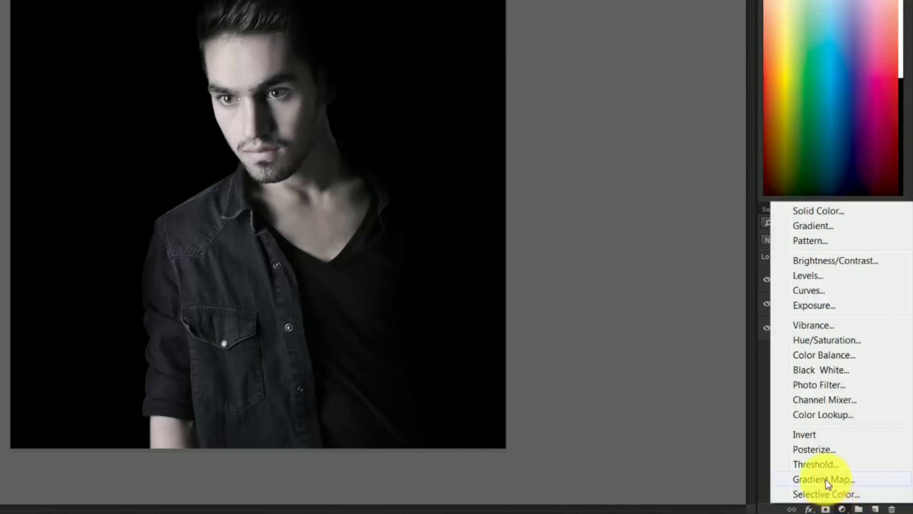
left_click(840, 479)
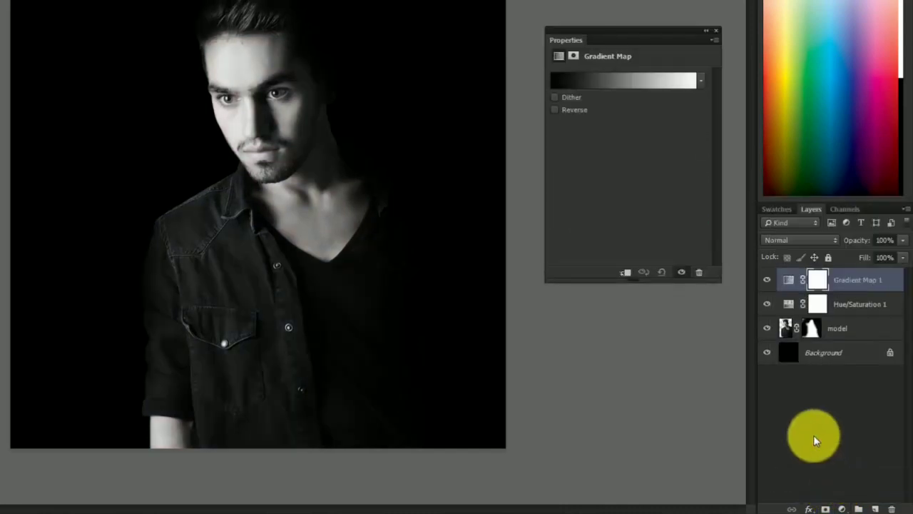
left_click(642, 83)
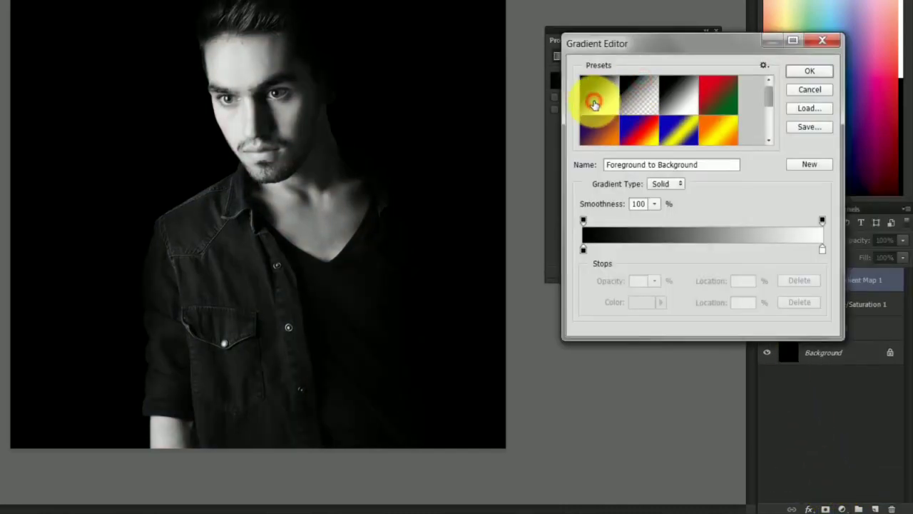
left_click(809, 71)
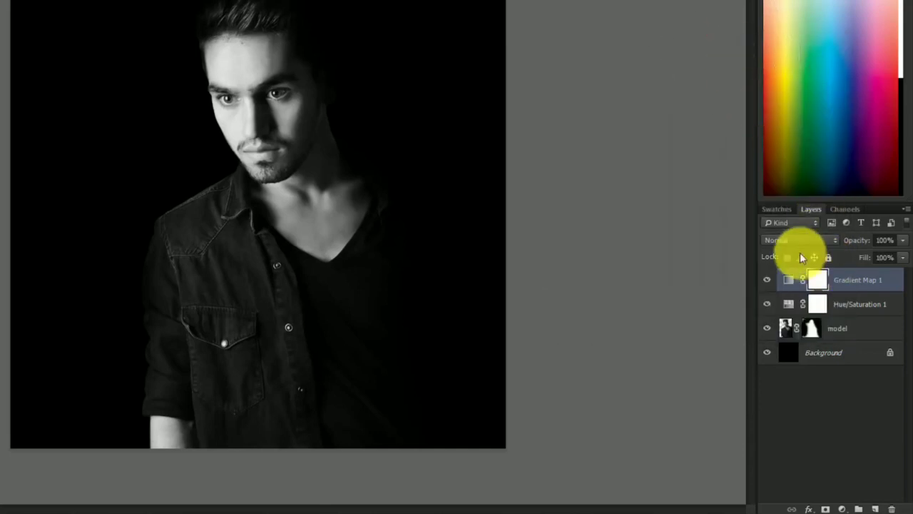
left_click(788, 240)
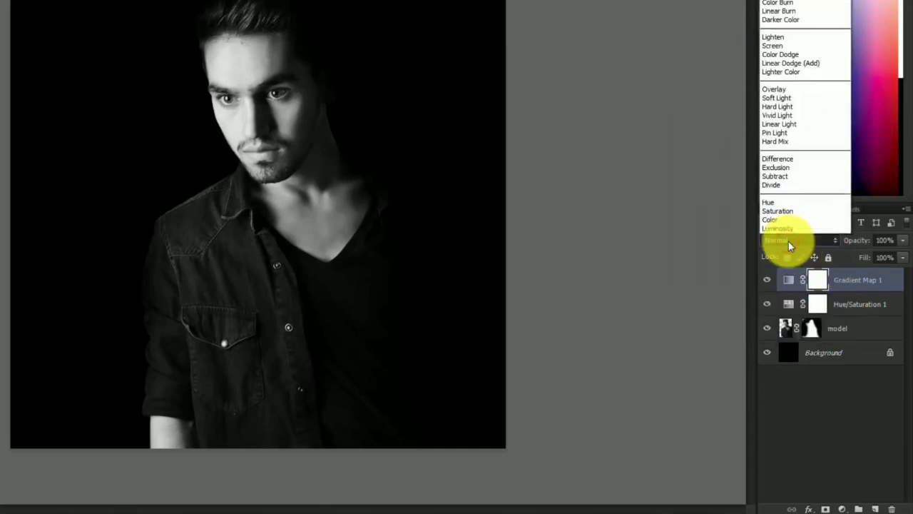
left_click(776, 98)
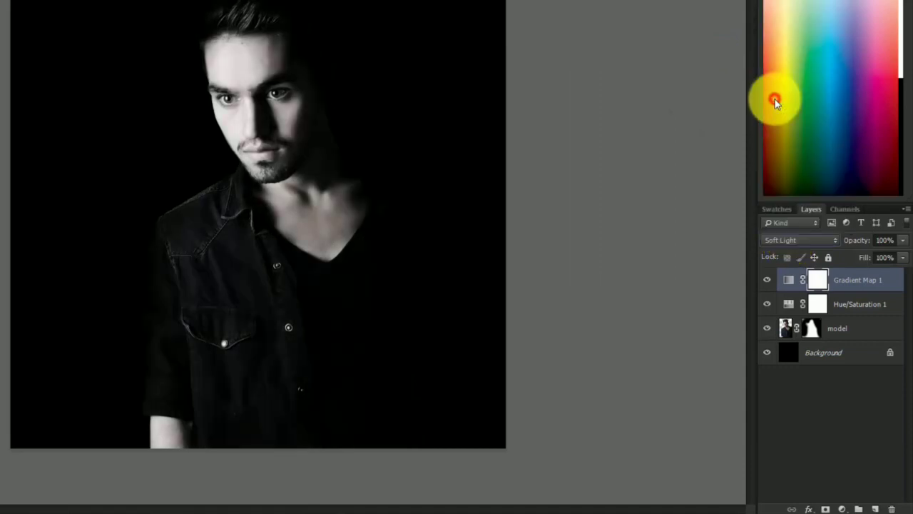
left_click(767, 280)
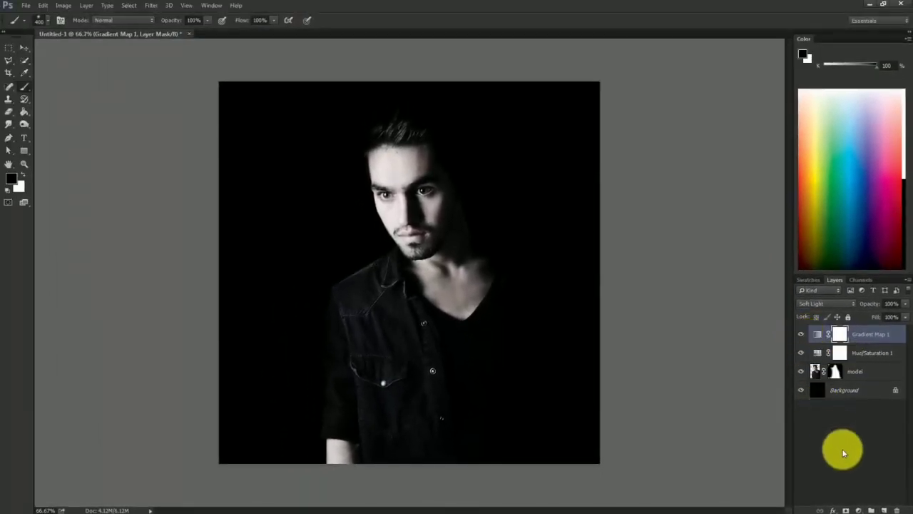
Deselect the adjustment layer and zoom in to about 80% on the finished portrait
left_click(842, 449)
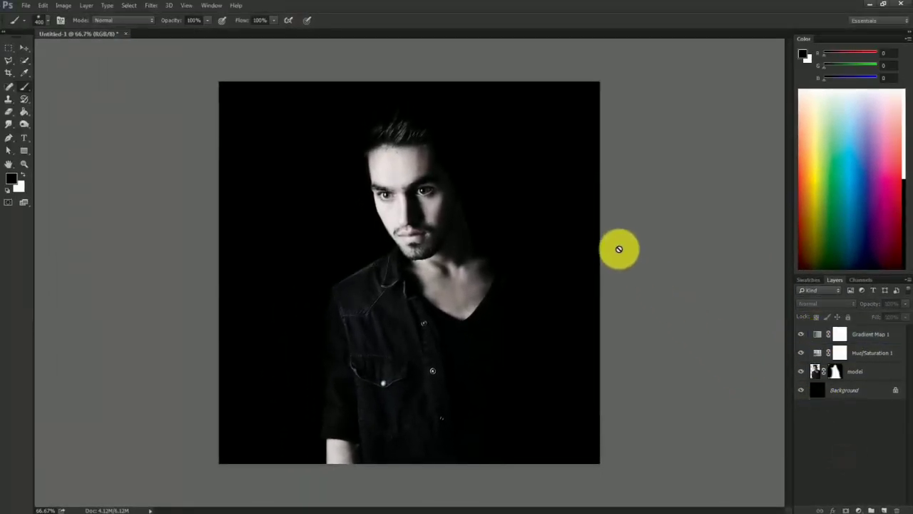
key("ctrl+plus")
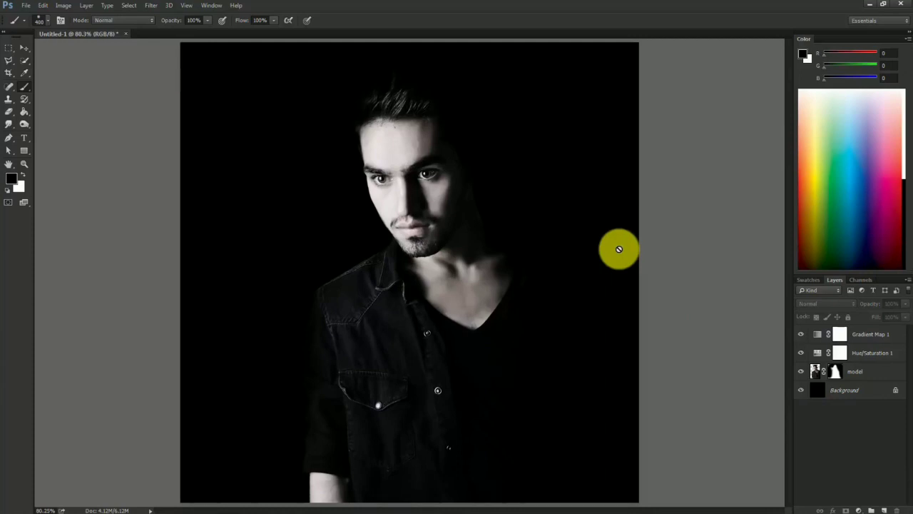